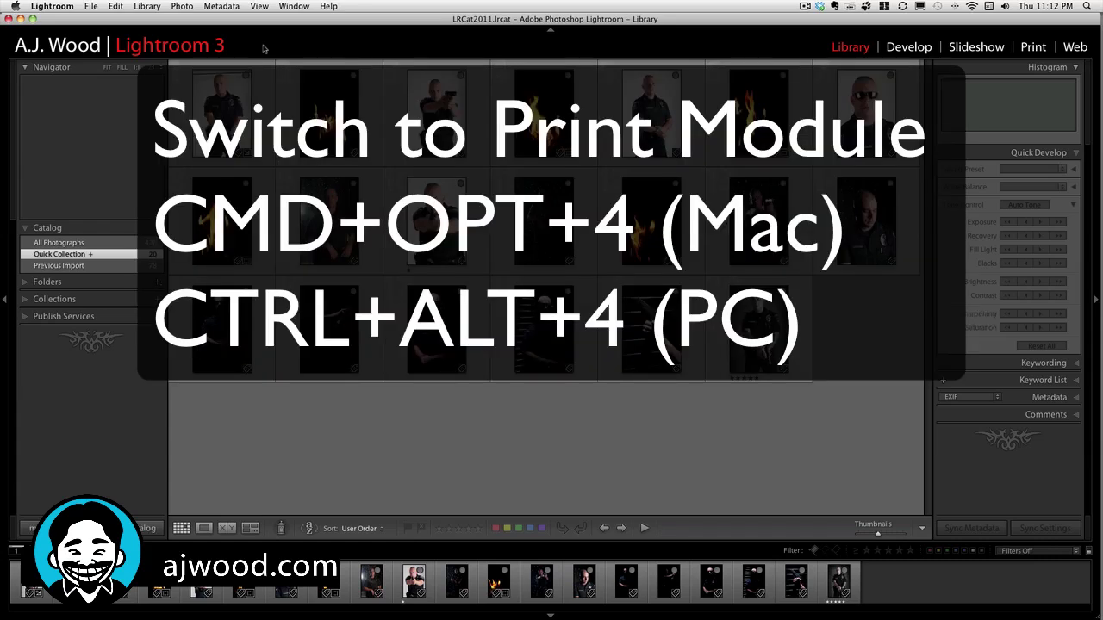
- Switch from the Library to the Print module with Cmd+Opt+4
key(super+alt+4)
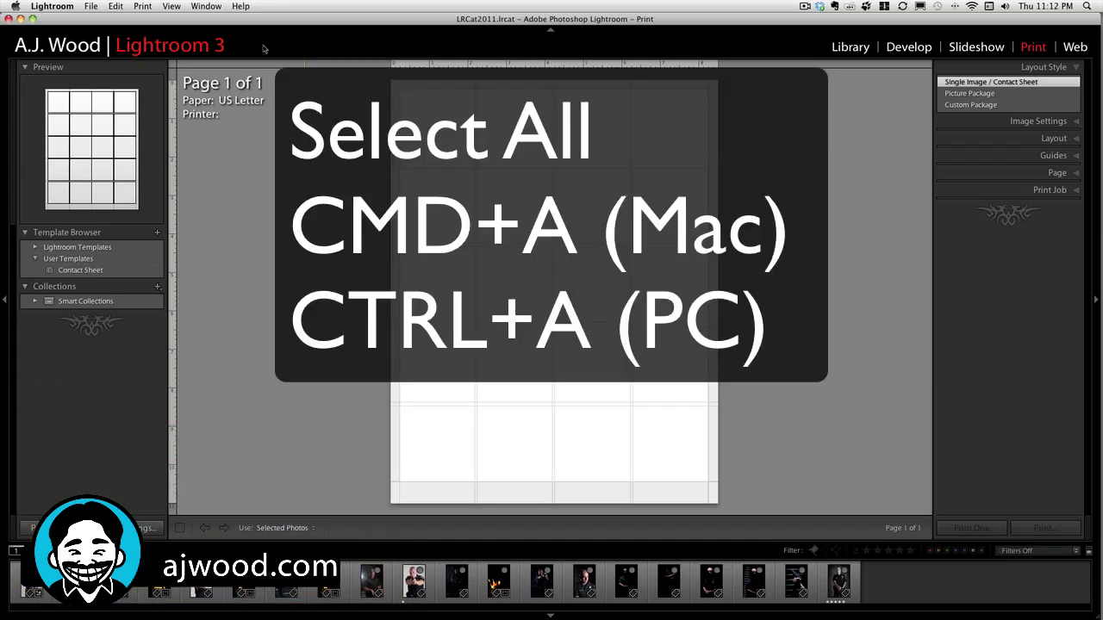
- Select all photos and apply the 4x5 Contact Sheet, then the user Contact Sheet template
key(super+a)
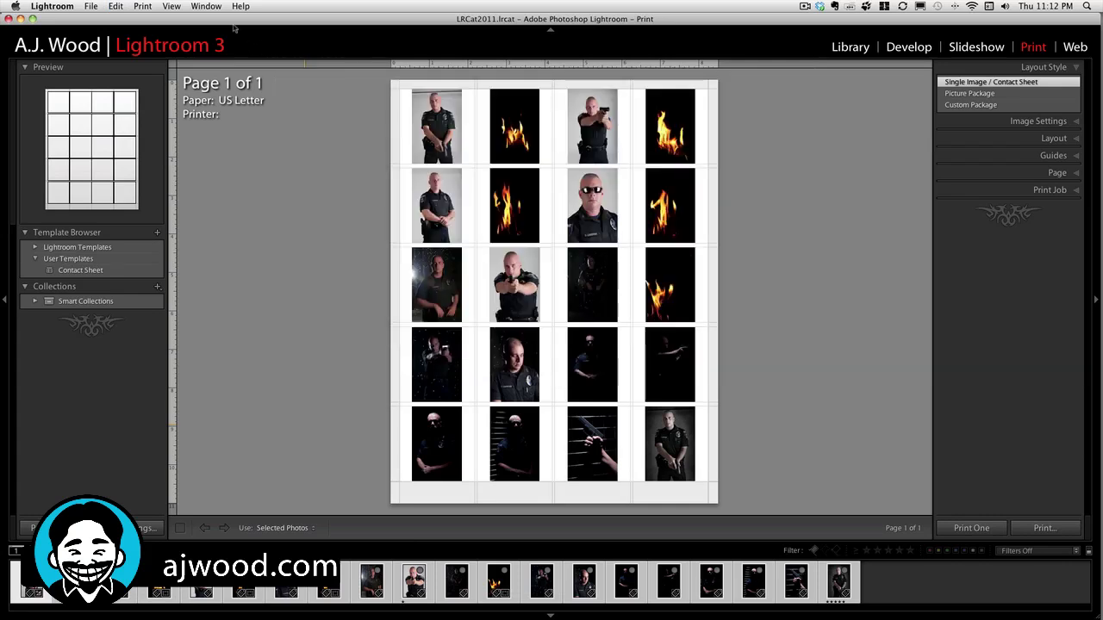
click(34, 247)
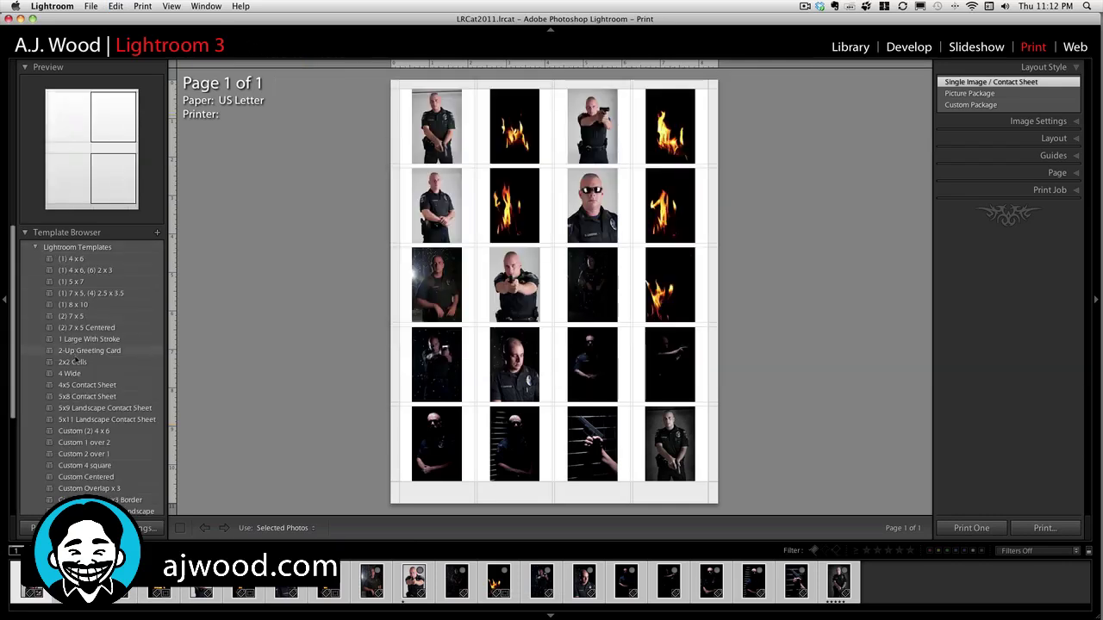
click(76, 387)
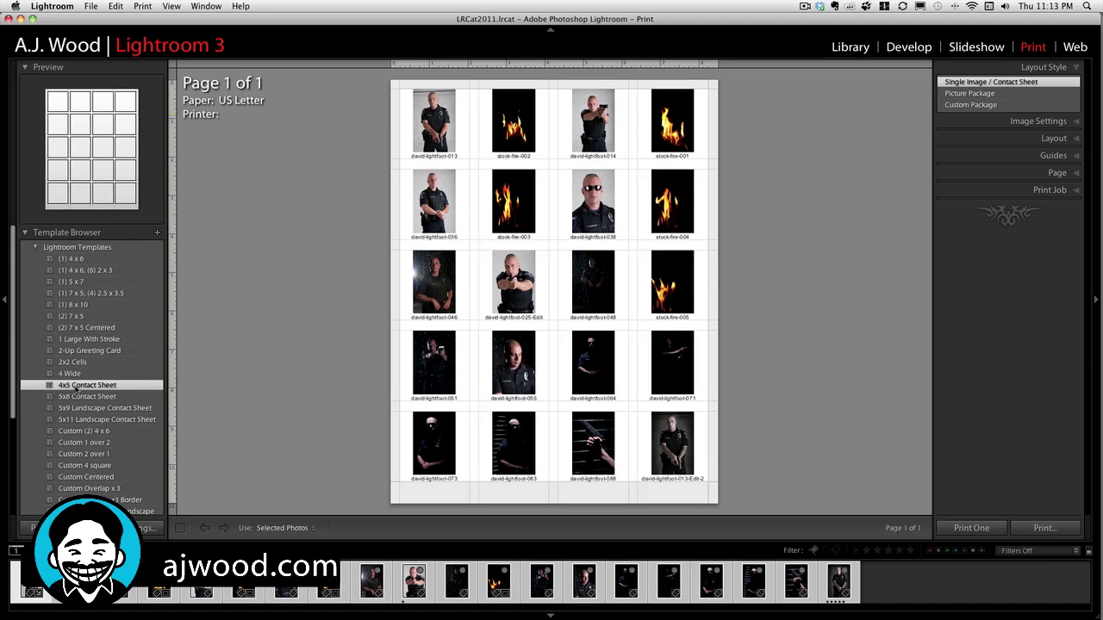
click(35, 247)
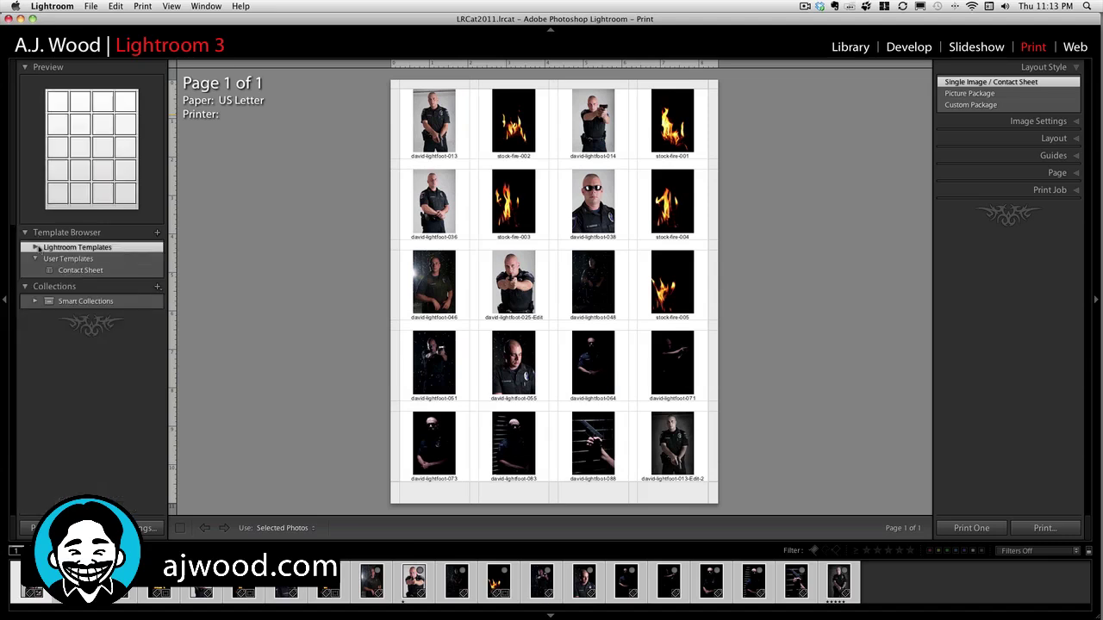
click(74, 270)
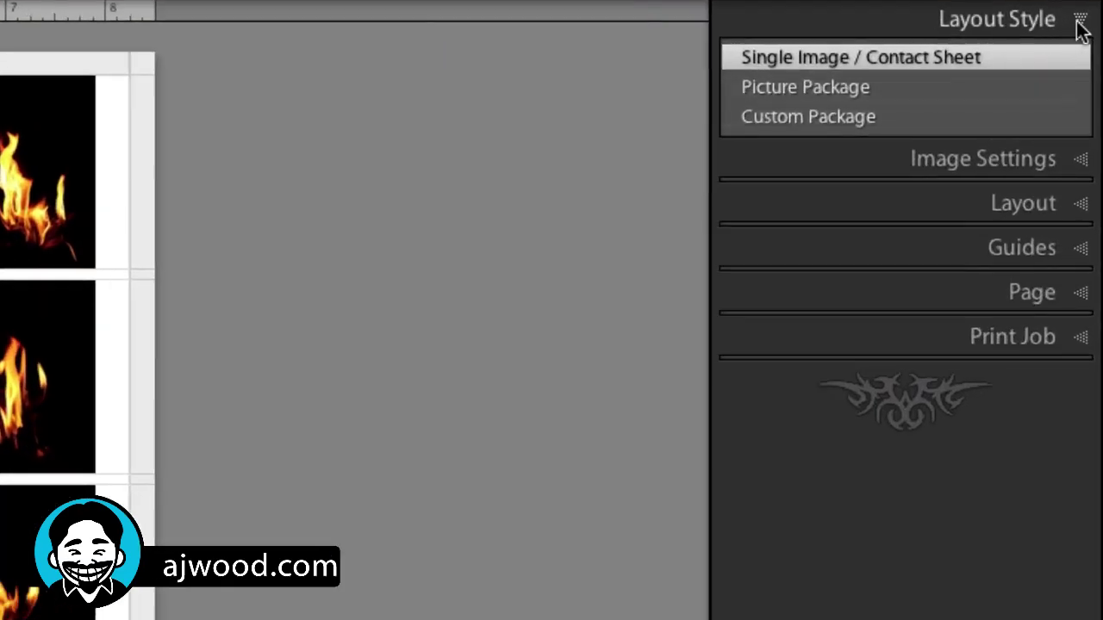
- Expand the Image Settings, Layout, Guides and Print Job panels on the right
click(1079, 160)
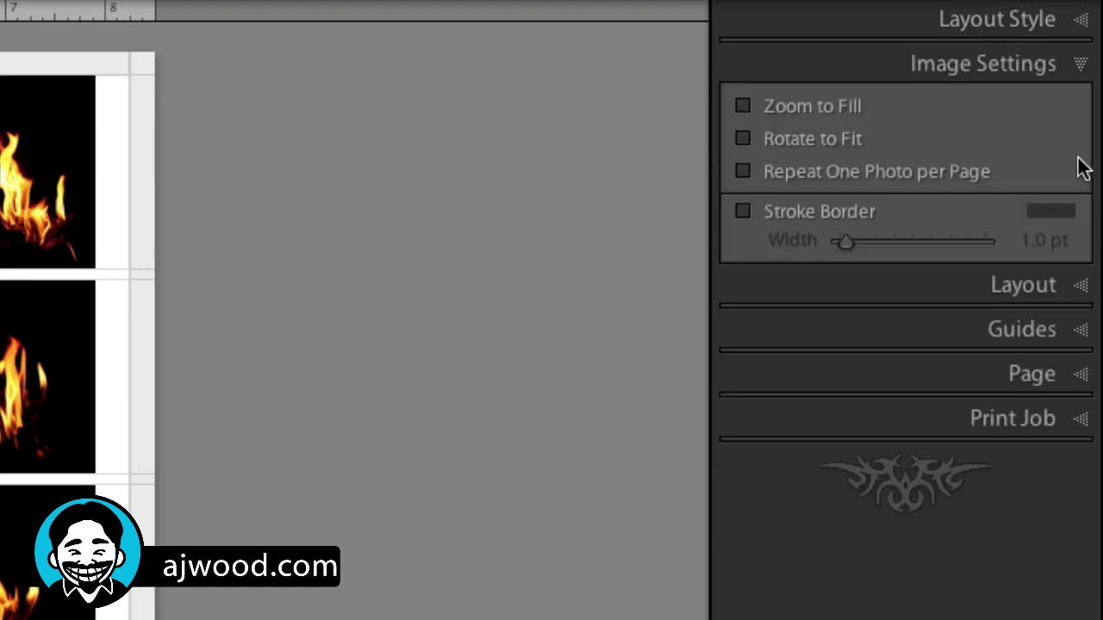
click(1082, 285)
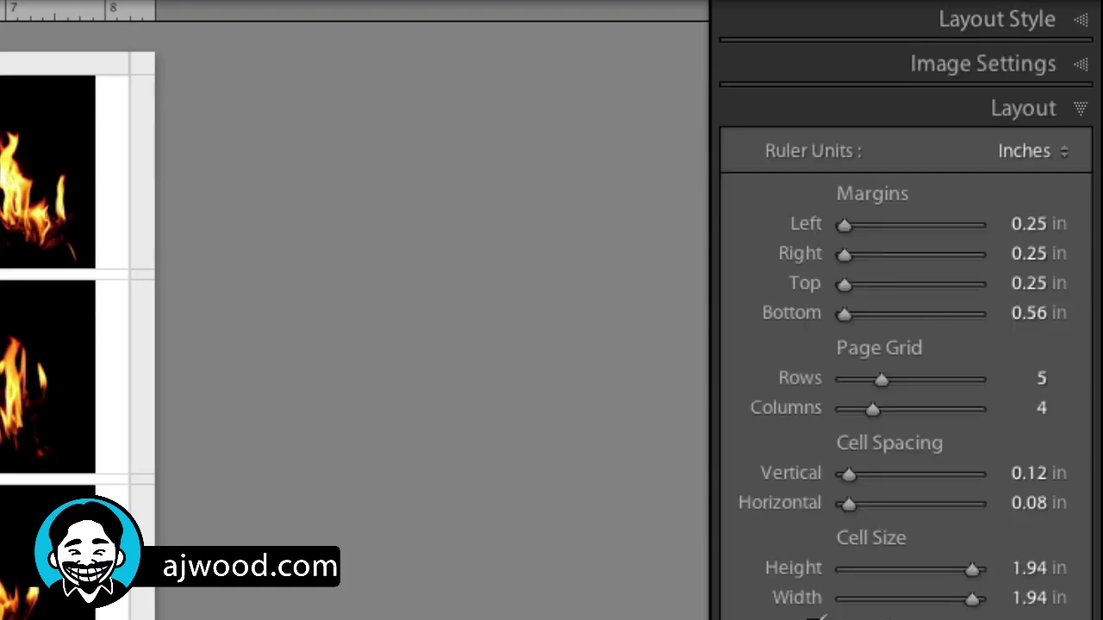
key(ctrl+4)
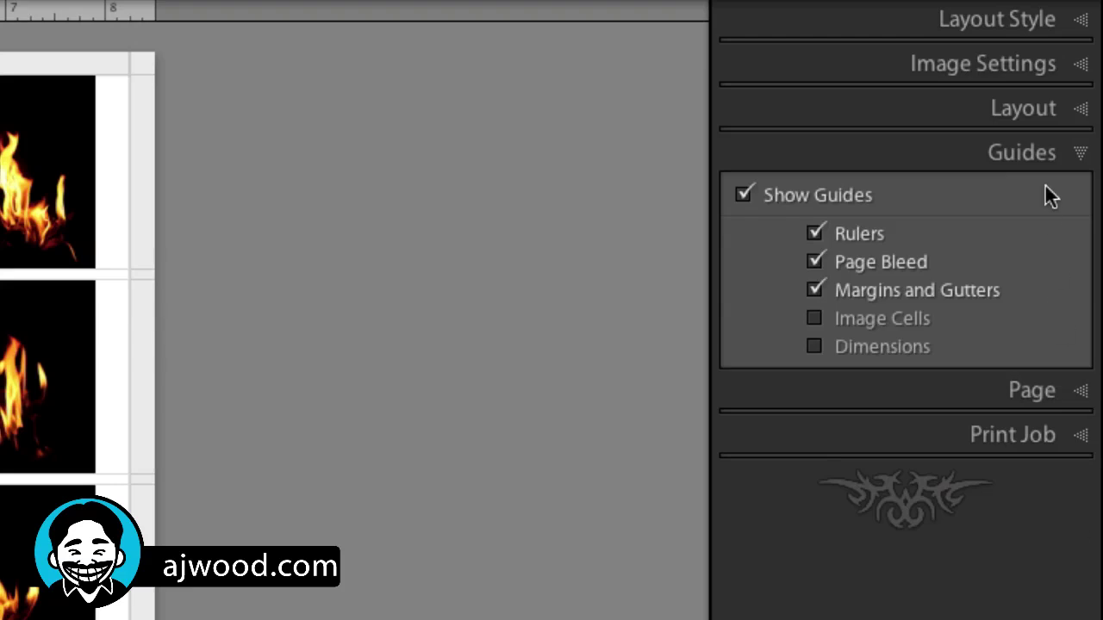
click(1081, 437)
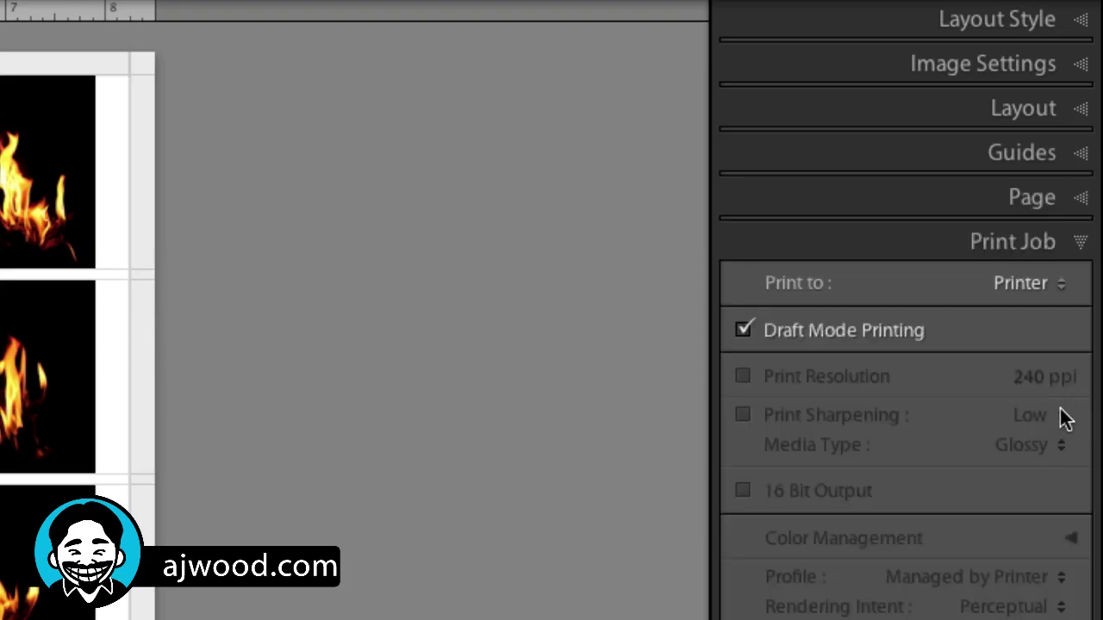
- Set Print Job to output a JPEG File at 150 ppi file resolution
click(1062, 285)
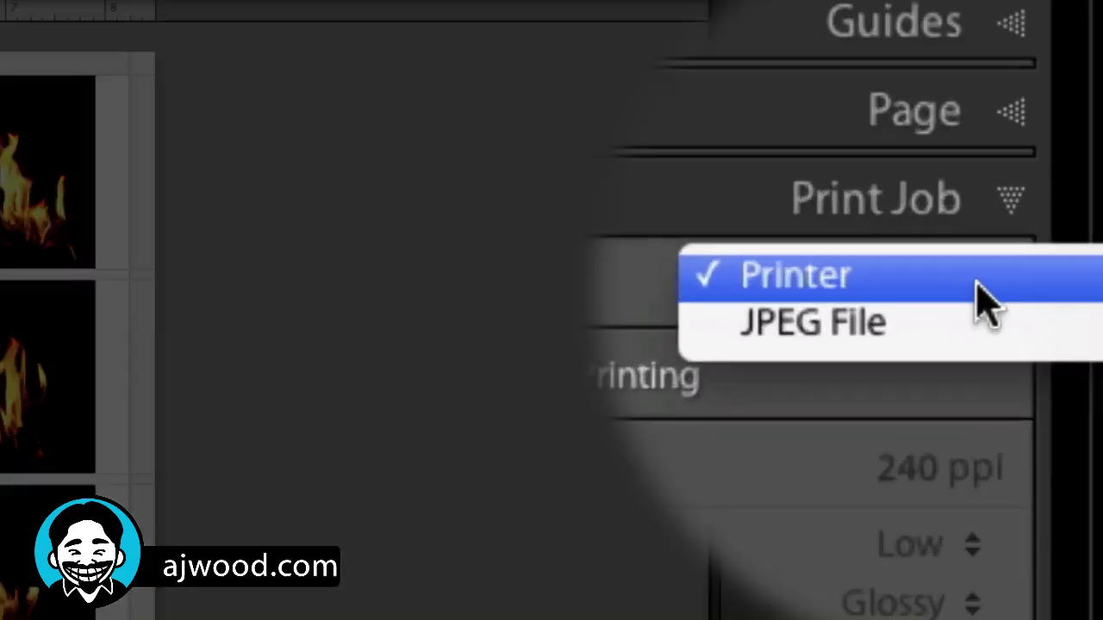
click(966, 315)
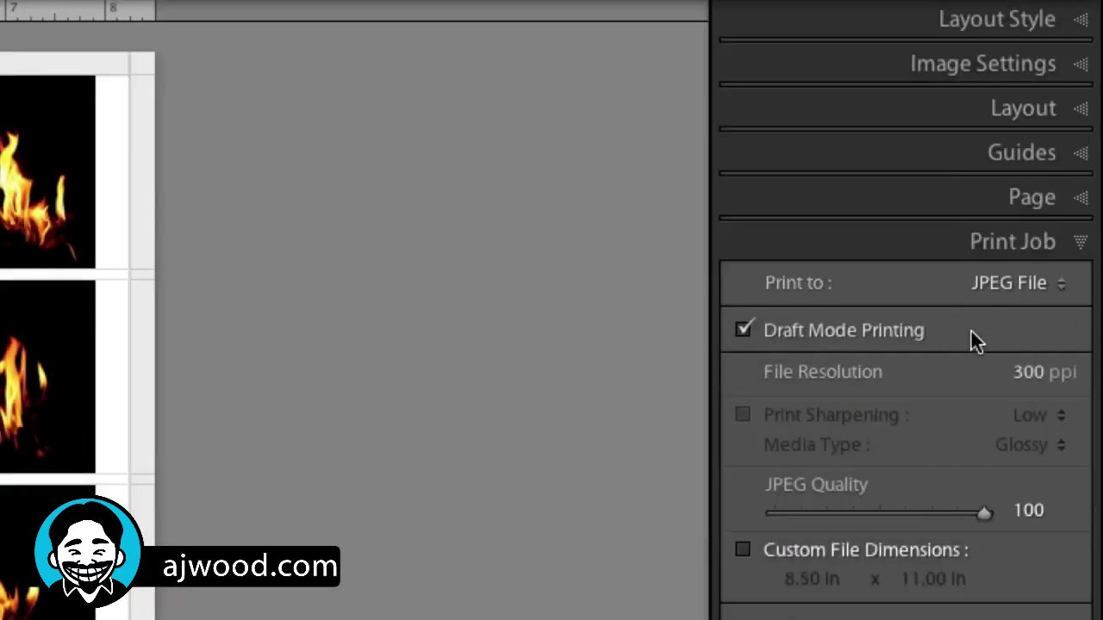
drag(1009, 372, 881, 373)
drag(1026, 262, 1016, 328)
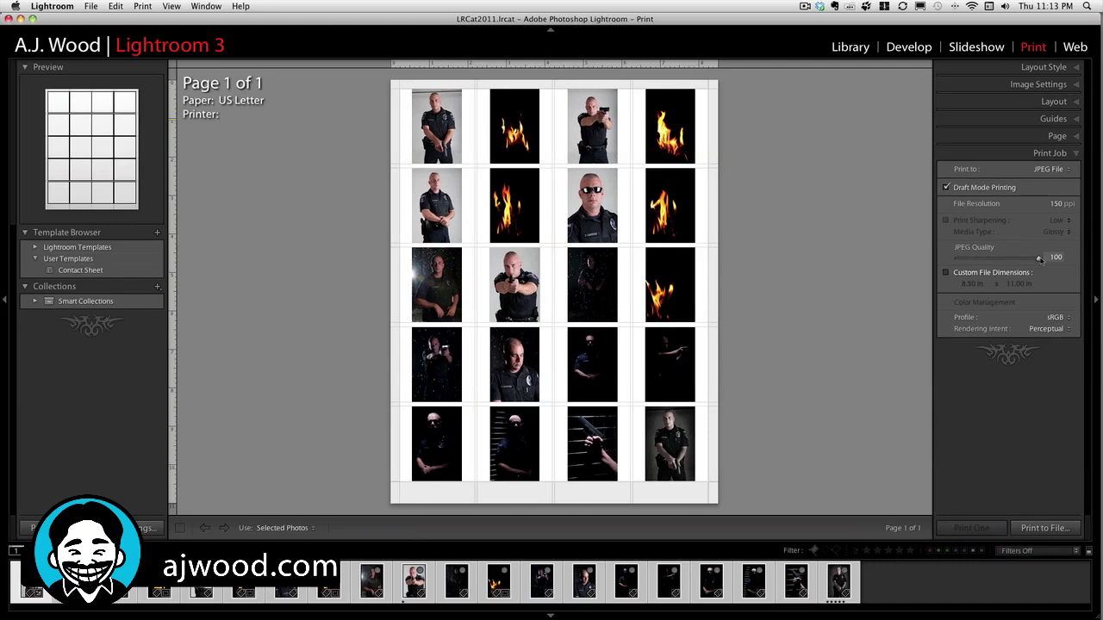
- Save the contact sheet to the Desktop as client-proof.jpg, then minimize Lightroom
click(1042, 530)
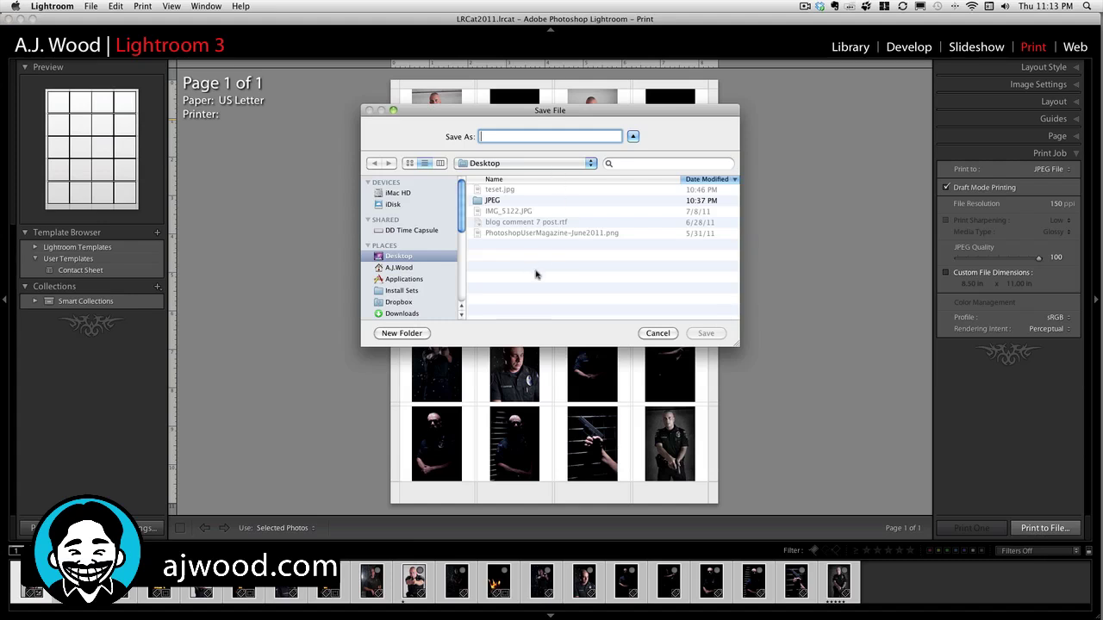
text(client-)
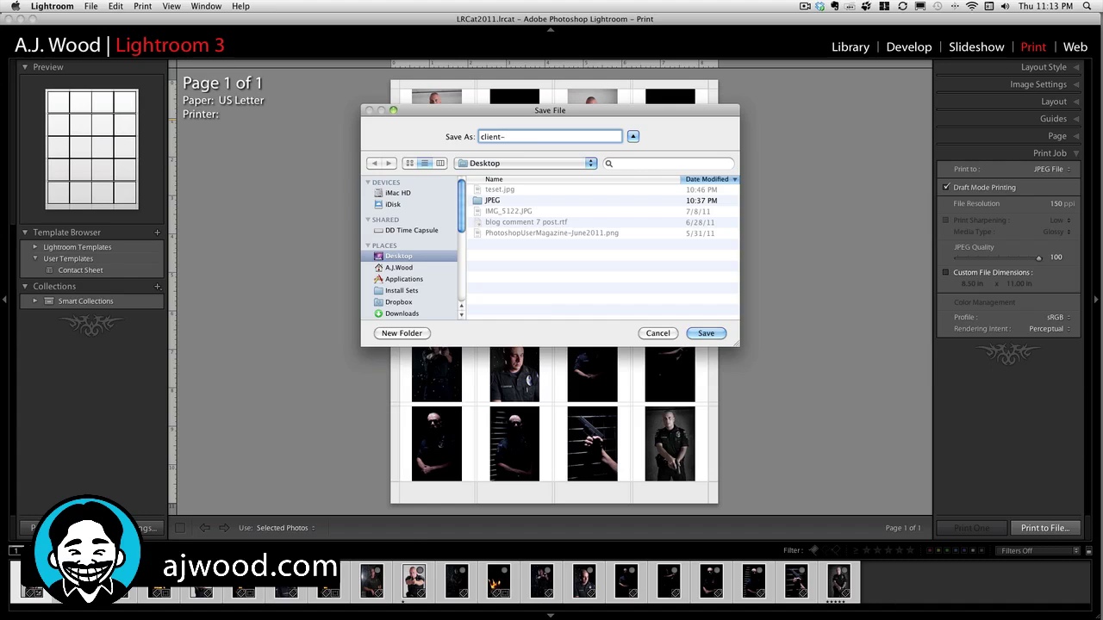
text(proof)
click(705, 334)
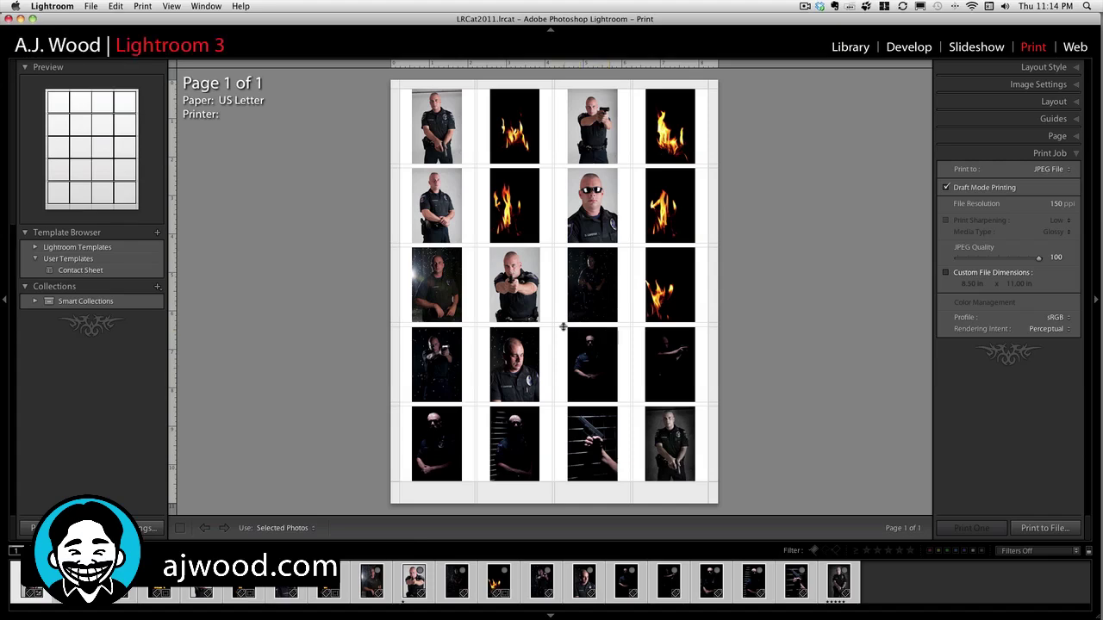
key(super+m)
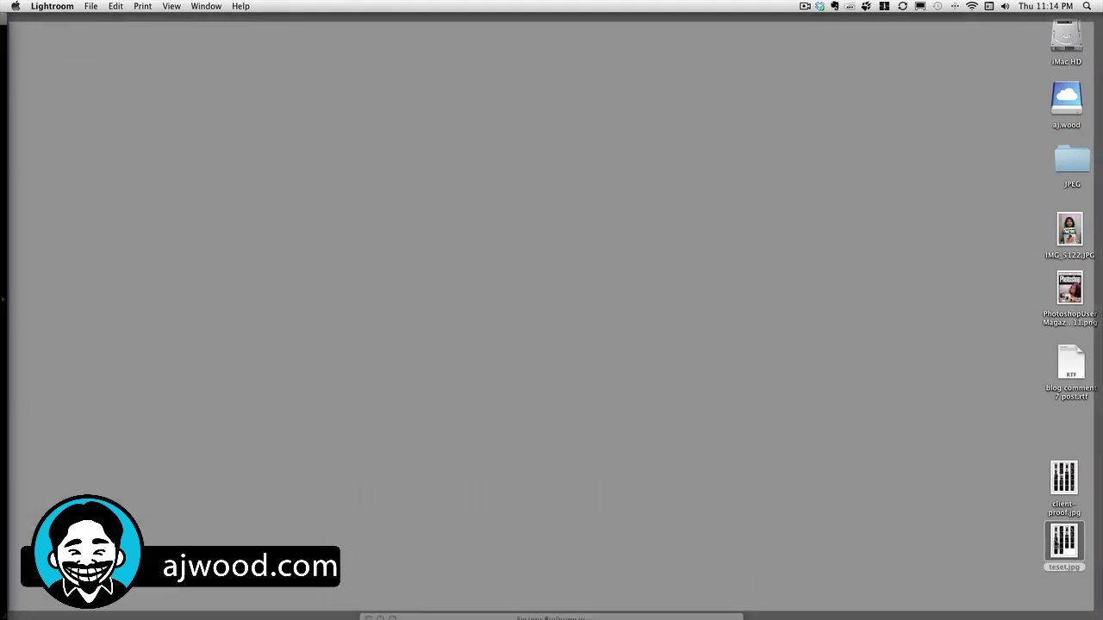
click(1064, 478)
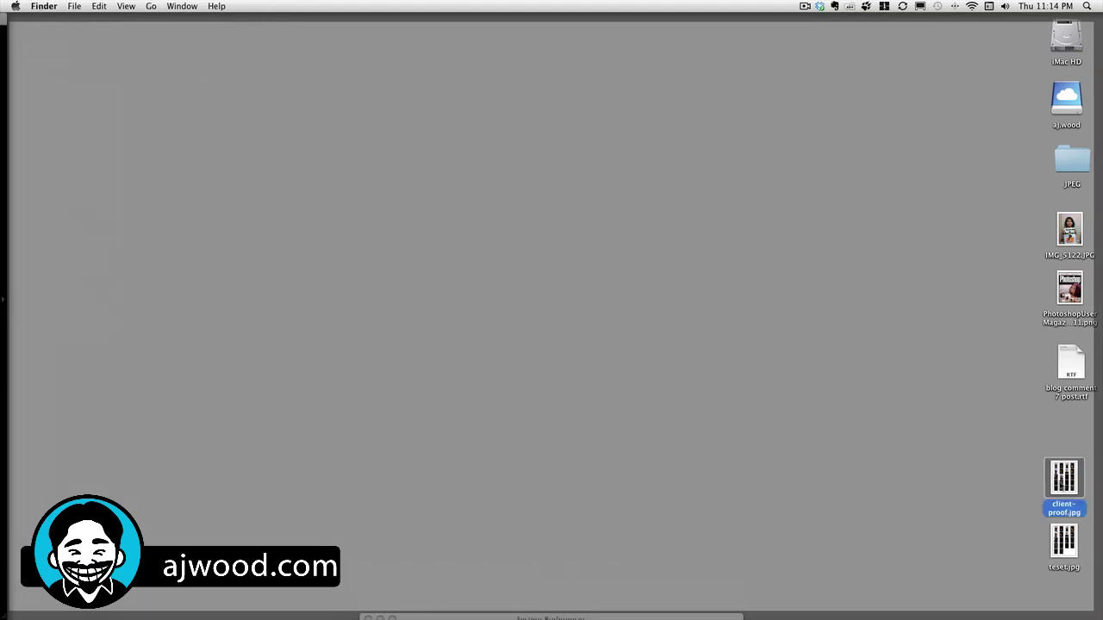
key(space)
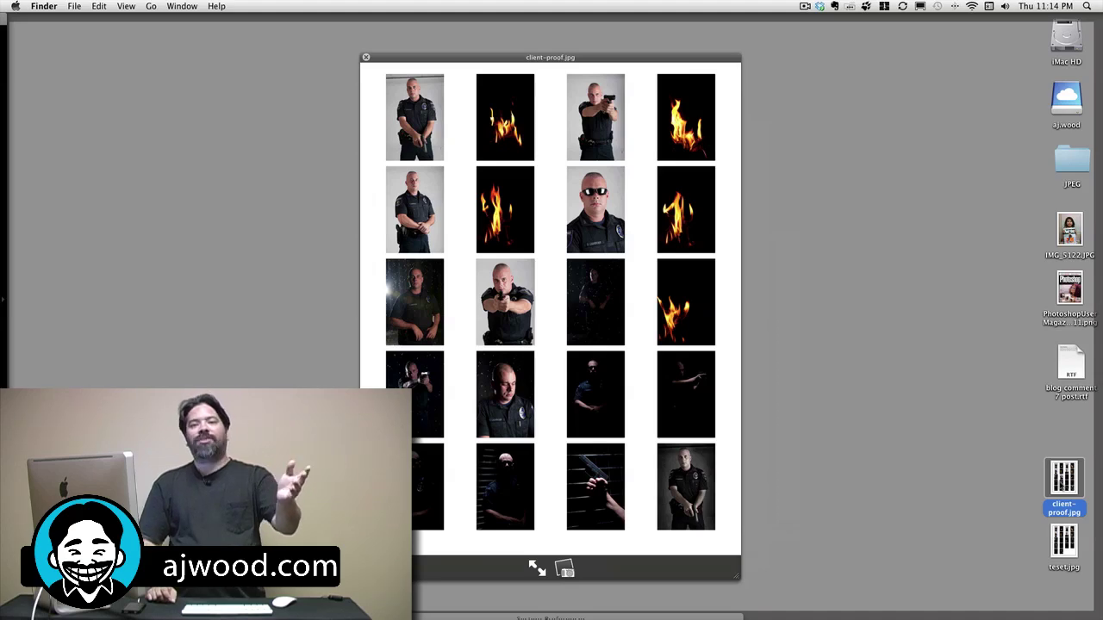
key(space)
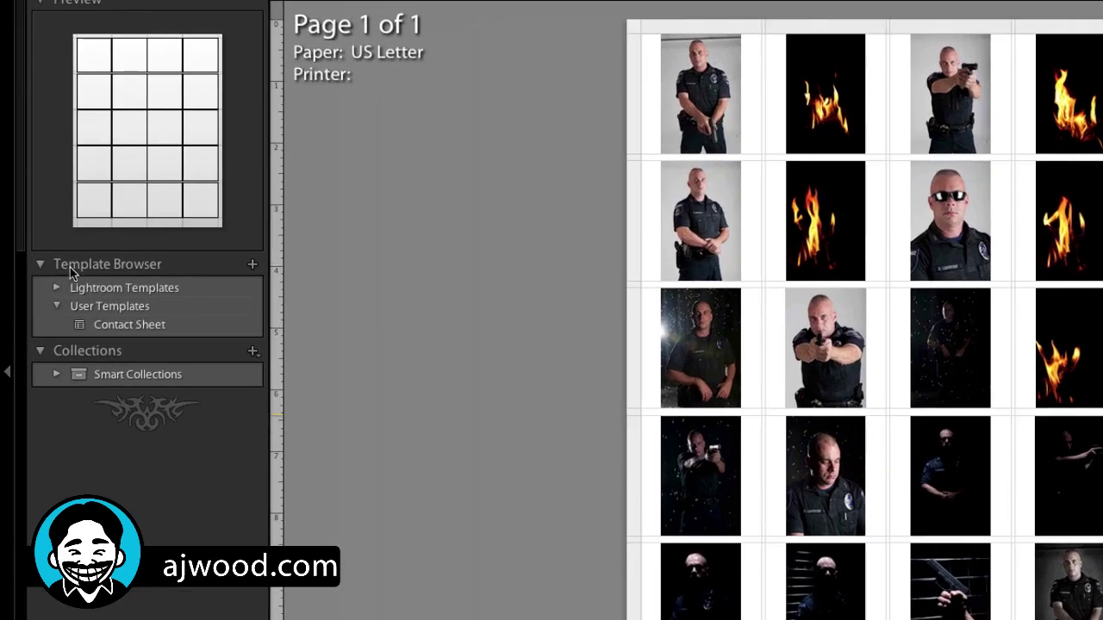
- Create a new print template named 'JPEG Proof Sheet' under User Templates
click(252, 266)
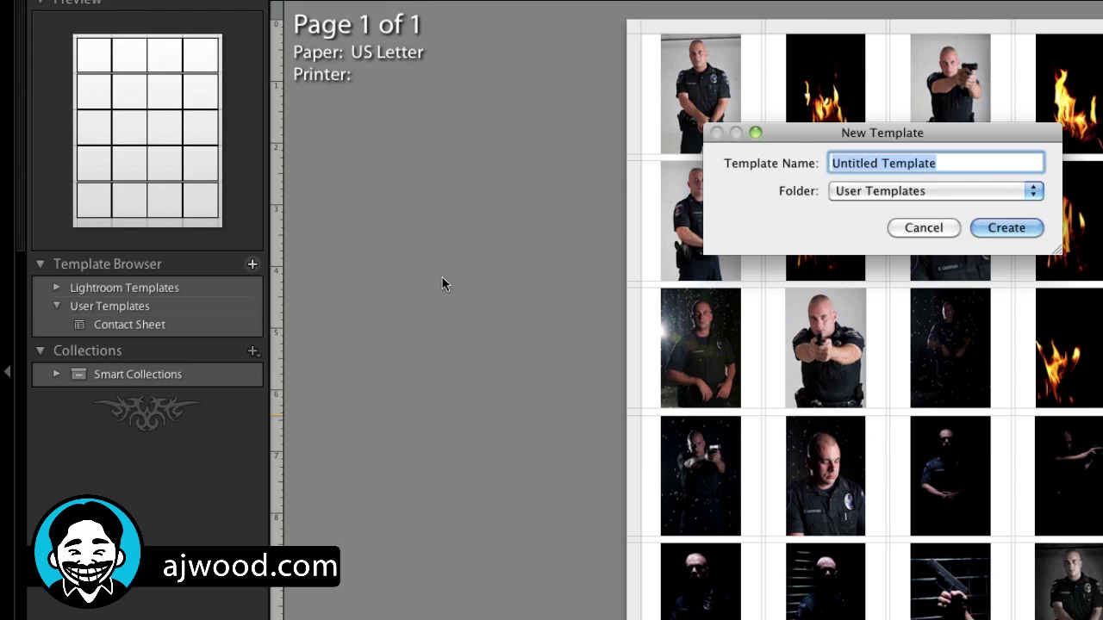
text(Proo)
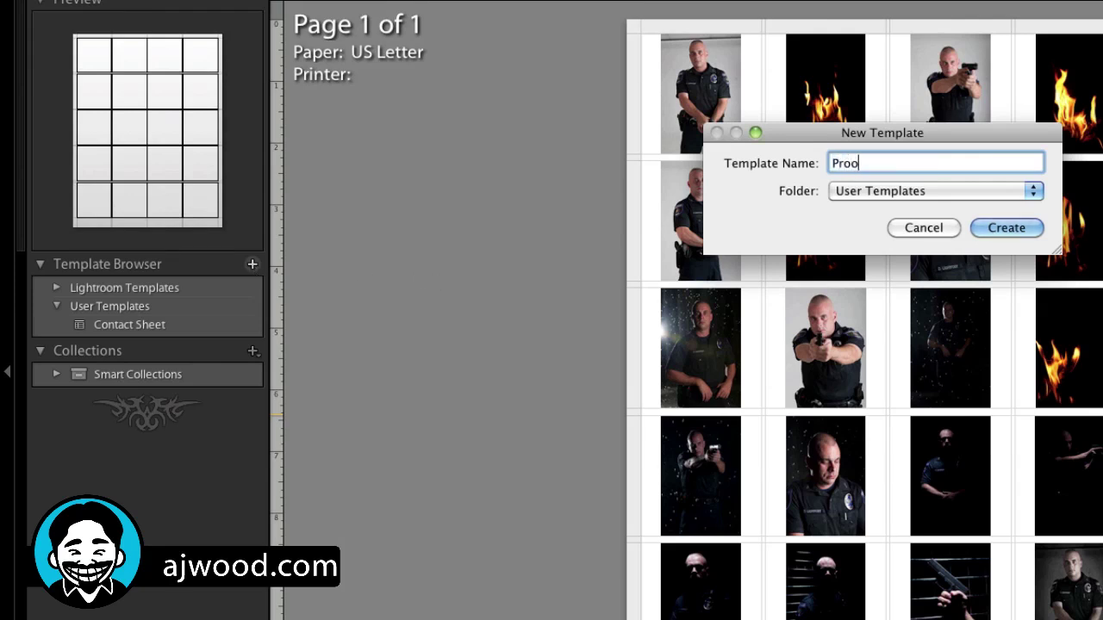
text(f Sheet)
key(Left)
key(Left)
key(Left)
key(Left)
key(Left)
key(Left)
key(Left)
text(JPEG)
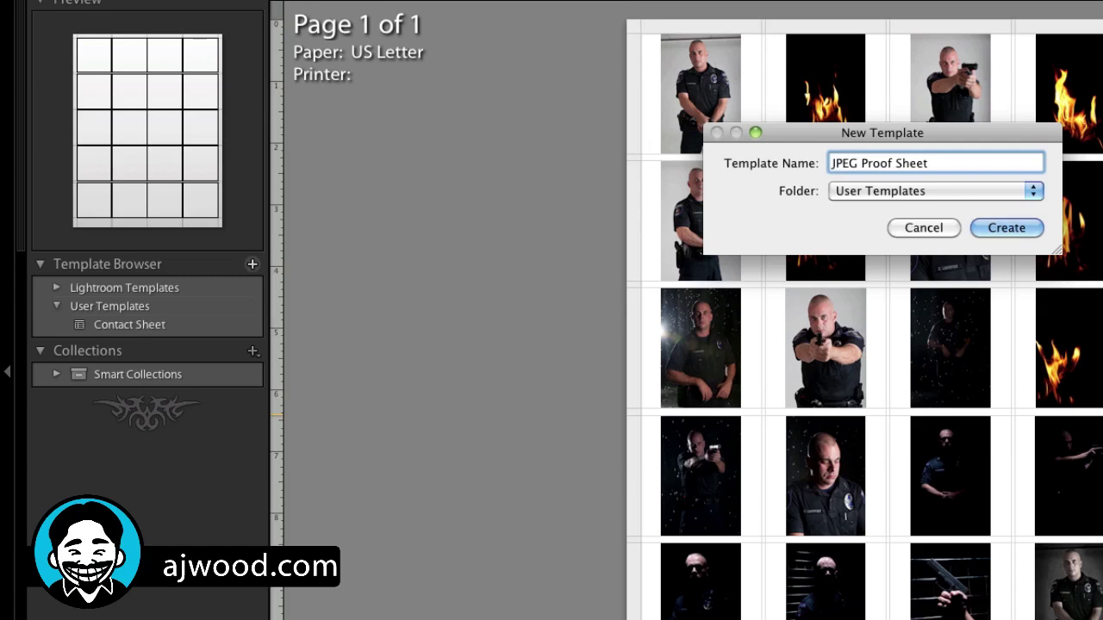
click(992, 226)
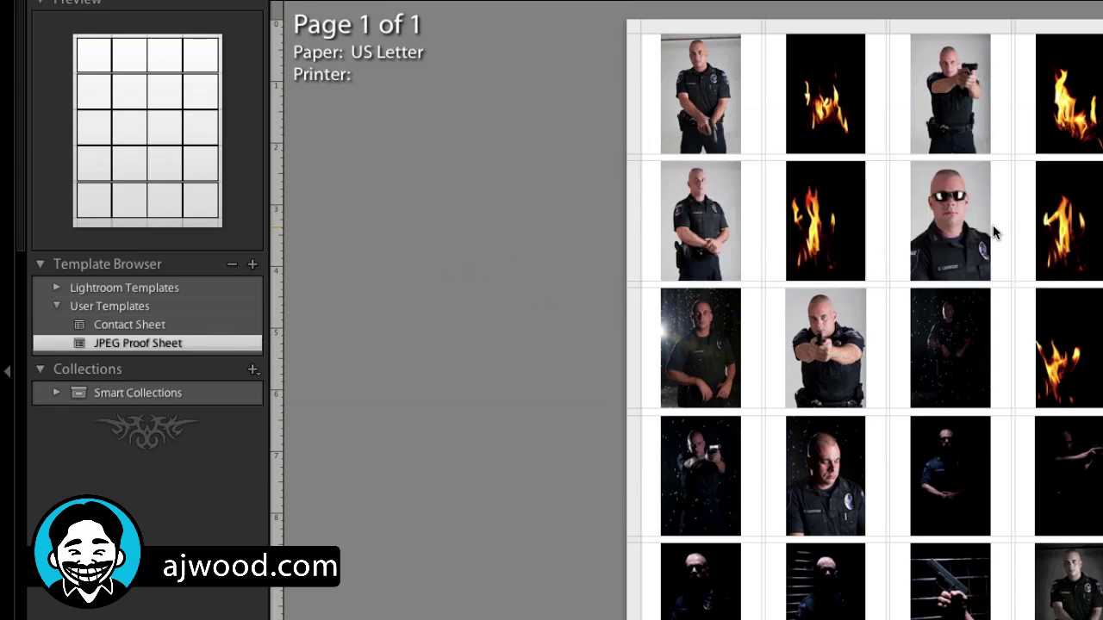